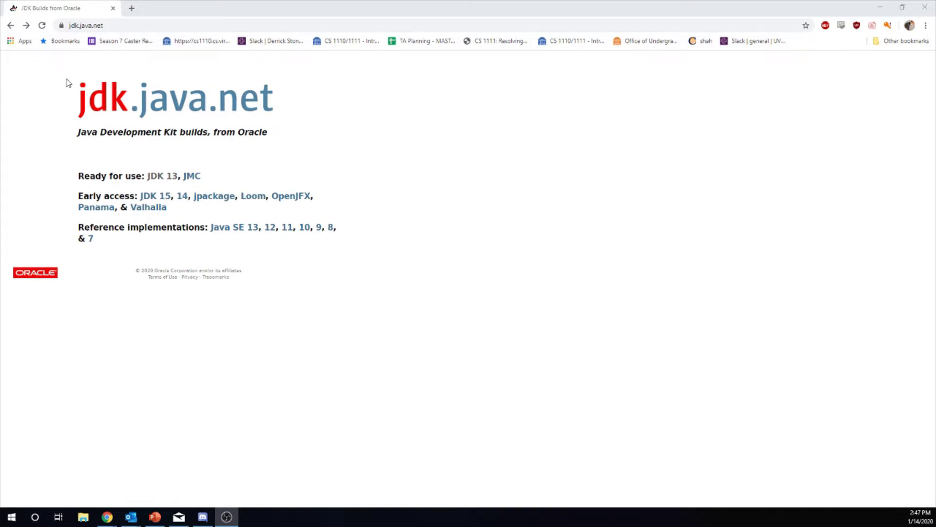
Step: Open the JDK 13 release page and download the Windows/x64 zip build
click(169, 180)
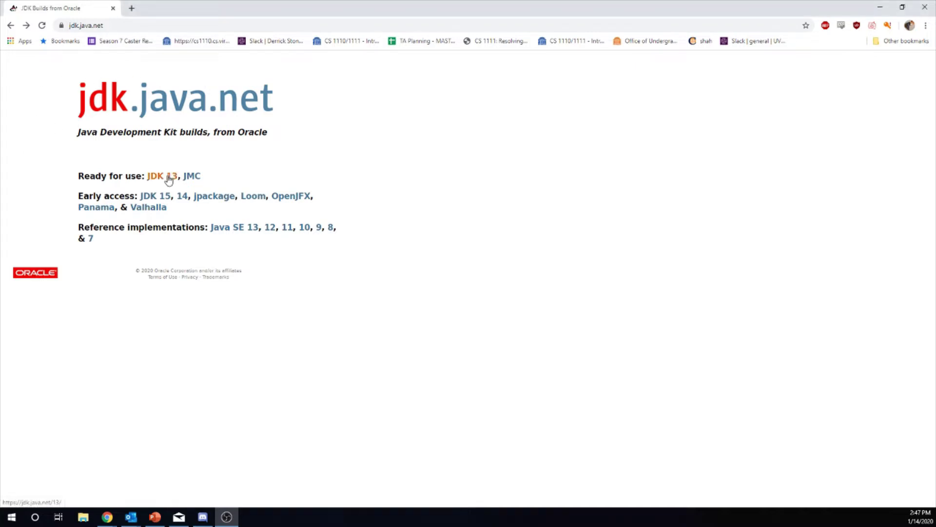
click(169, 179)
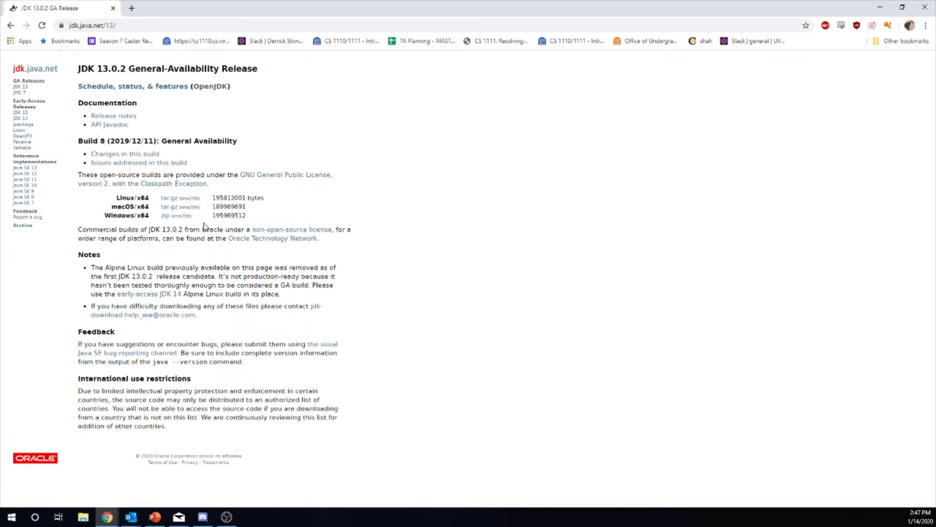
click(166, 215)
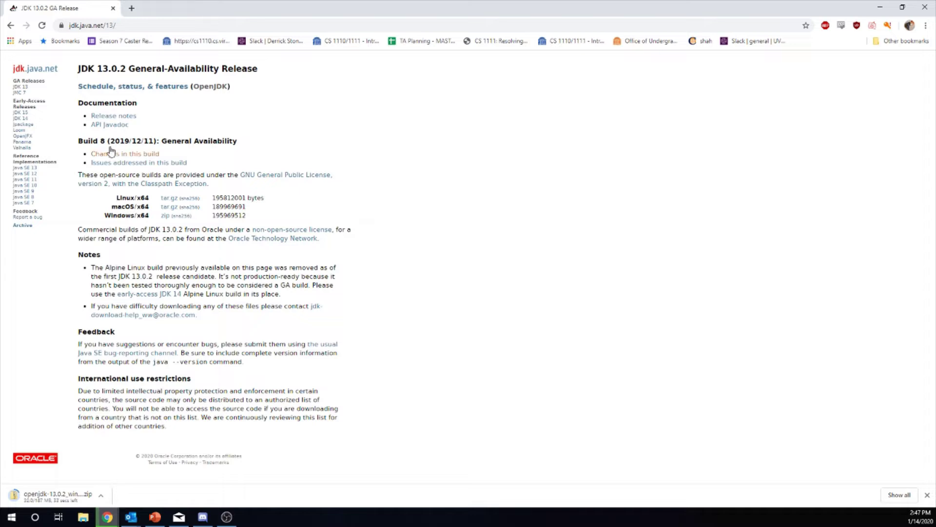
Step: Open eclipse.org in a new browser tab and go to its downloads page
click(132, 9)
text(e)
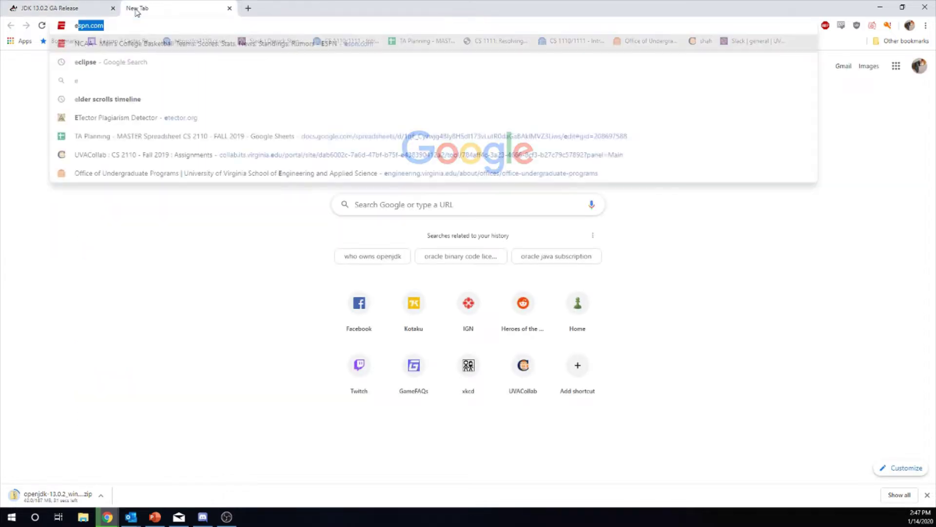
text(clipse.org)
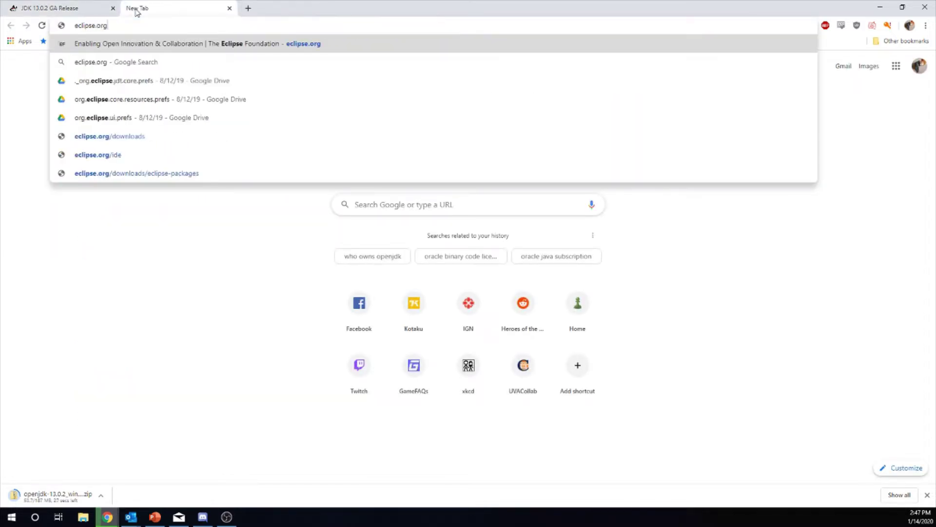
key(Return)
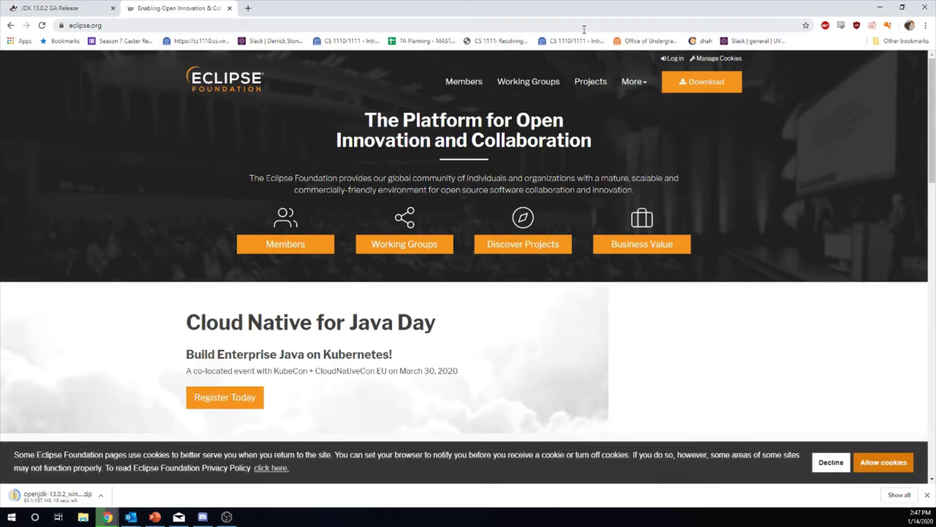
click(710, 86)
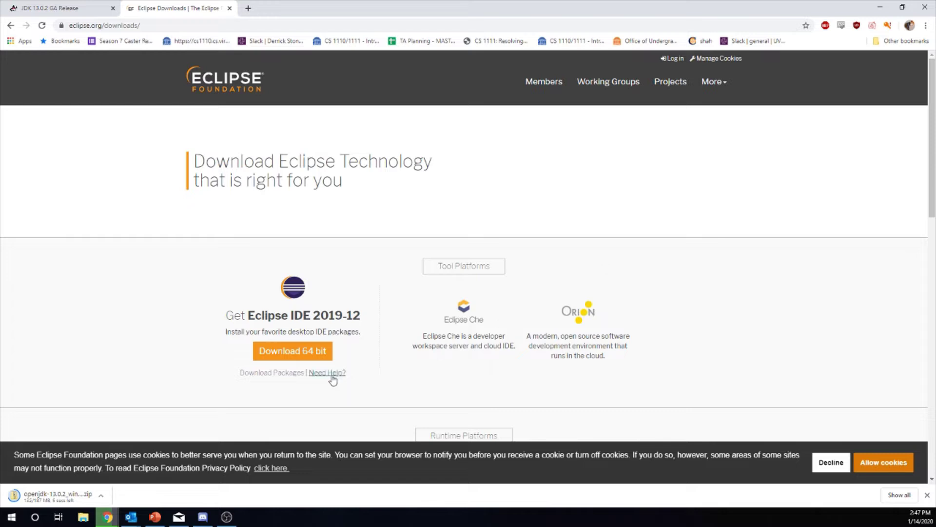
Step: Request the 64-bit download of Eclipse IDE 2019-12 and decline the site's cookies
drag(295, 318, 390, 320)
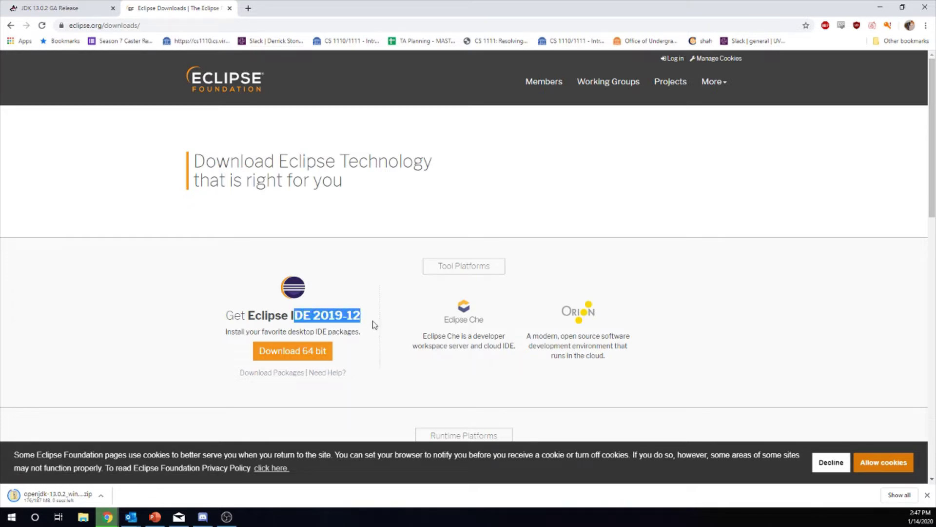
scroll(316, 352, down, 2)
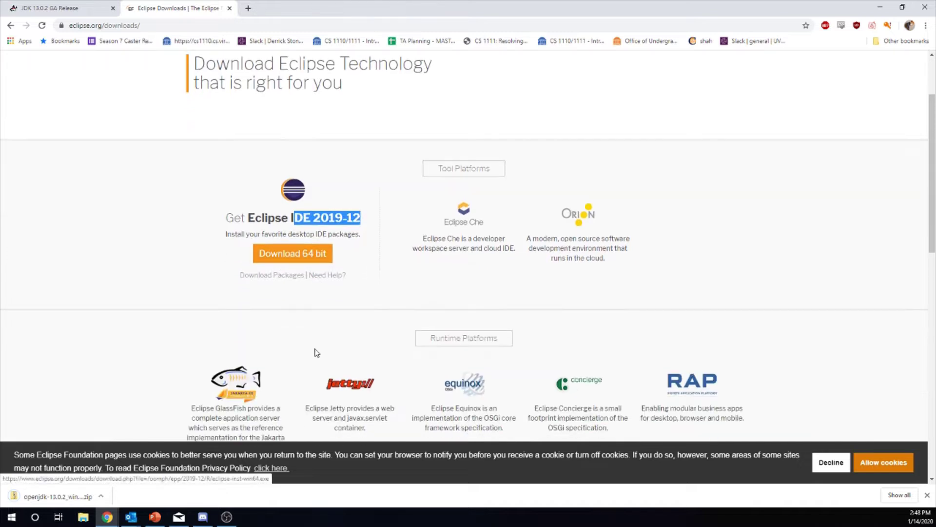
scroll(316, 352, up, 2)
click(319, 351)
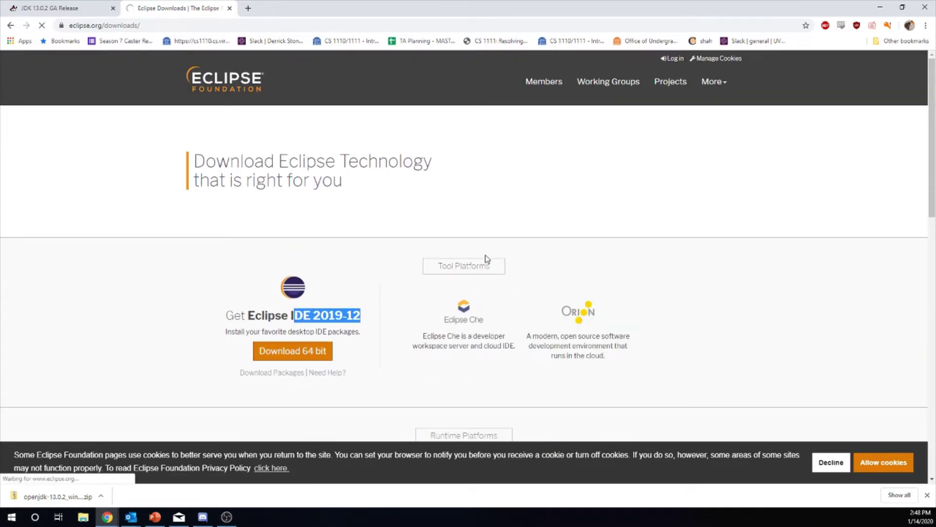
click(120, 277)
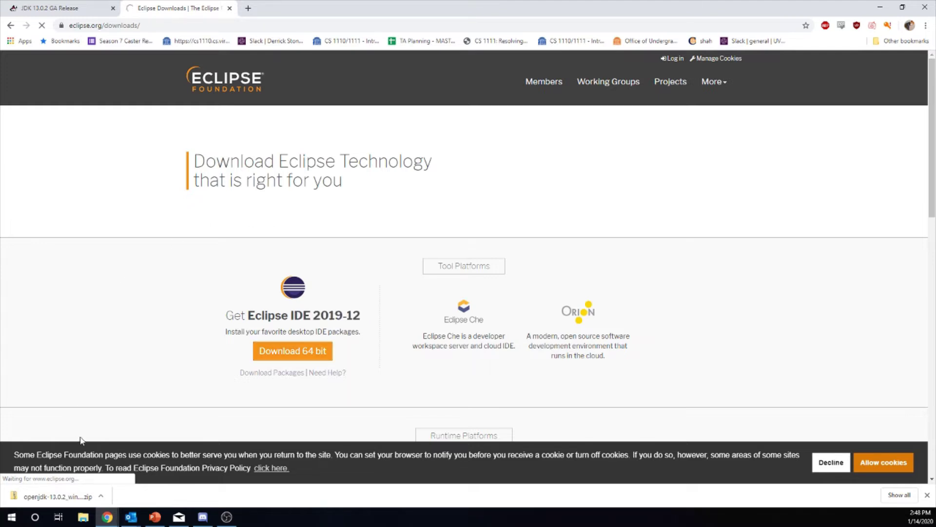
click(75, 11)
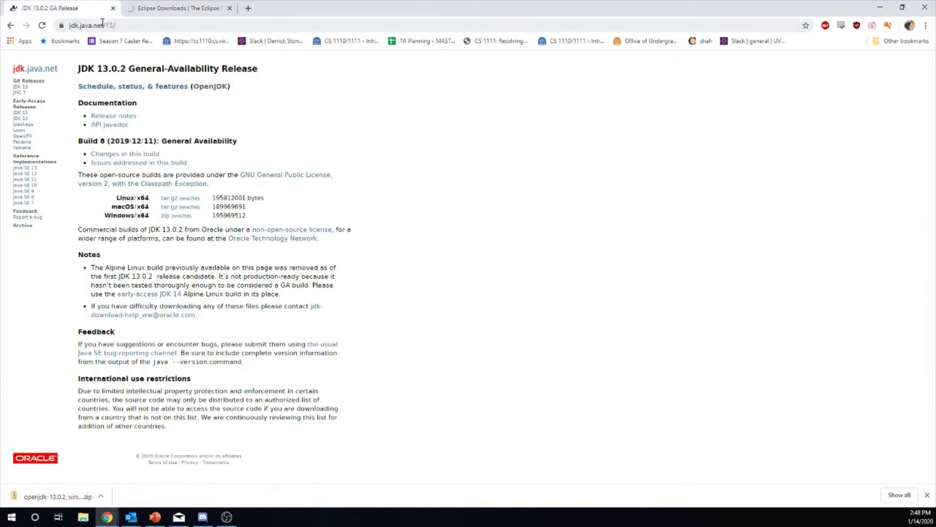
click(177, 12)
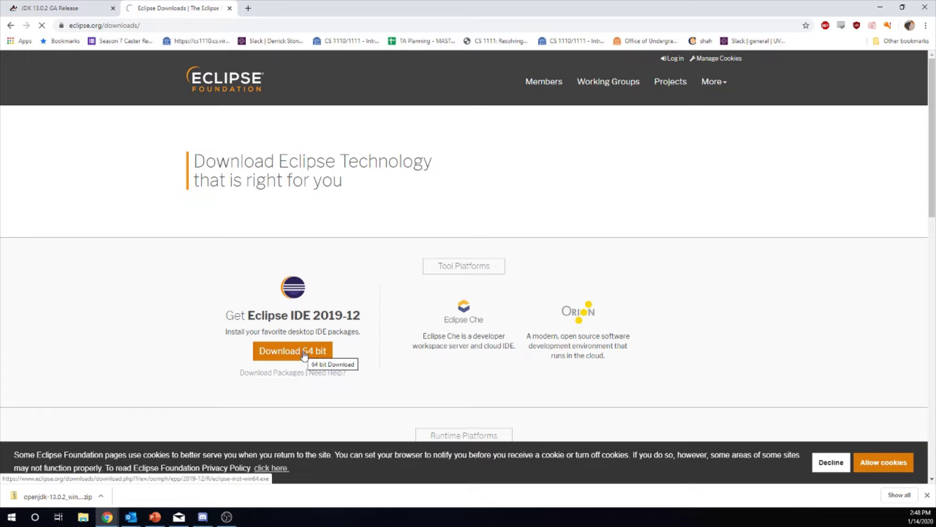
click(831, 462)
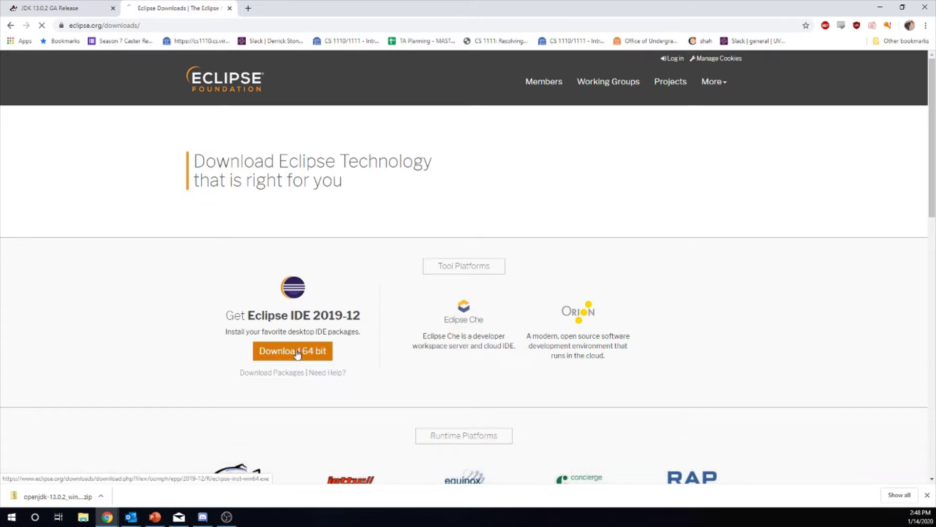
Step: Show the downloaded OpenJDK 13.0.2 zip in its folder and extract all its contents within Downloads
right_click(63, 494)
click(99, 470)
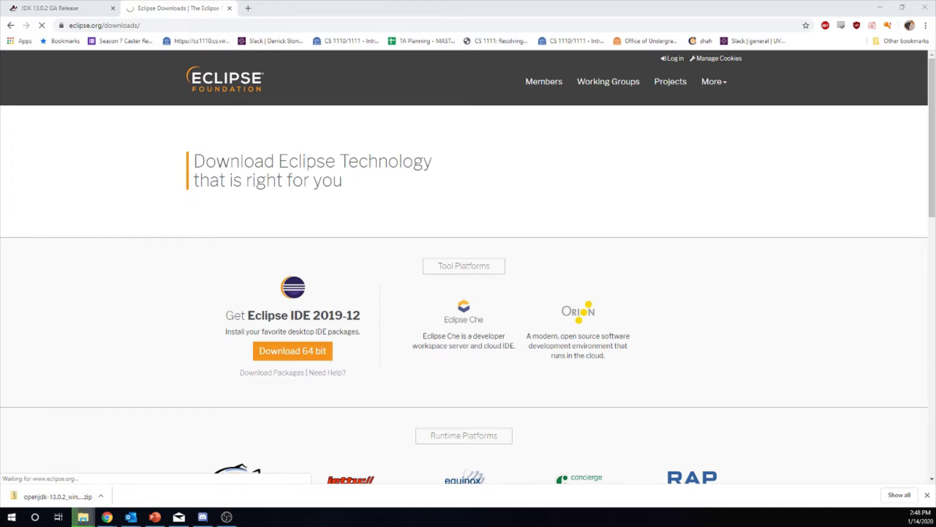
drag(0, 36, 373, 46)
click(333, 142)
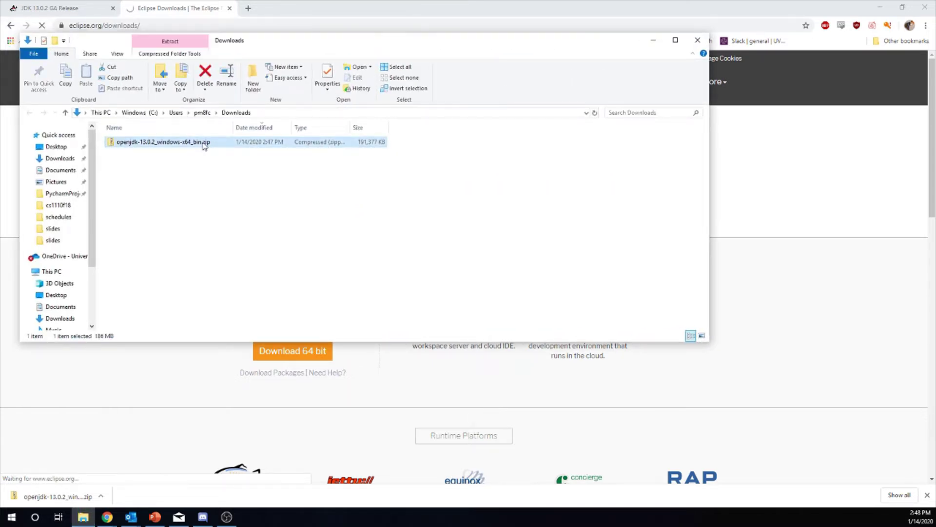
right_click(203, 141)
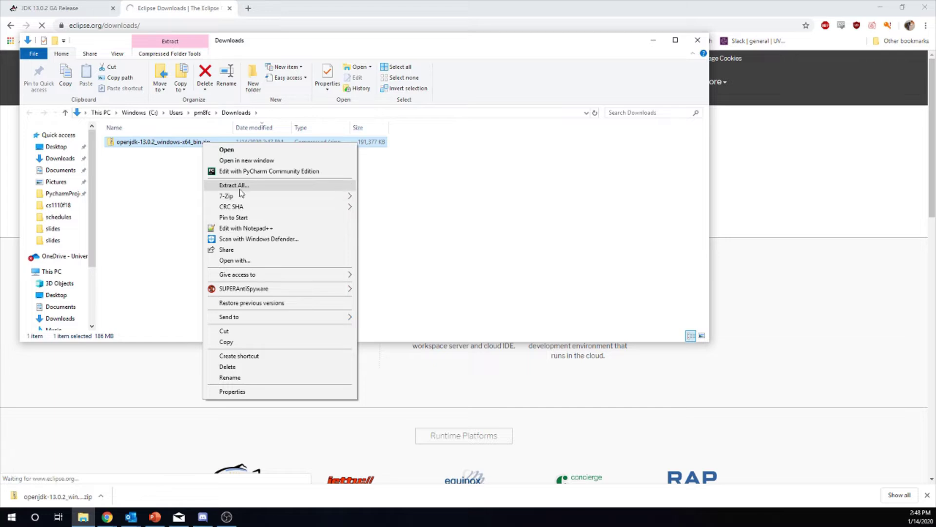
click(240, 187)
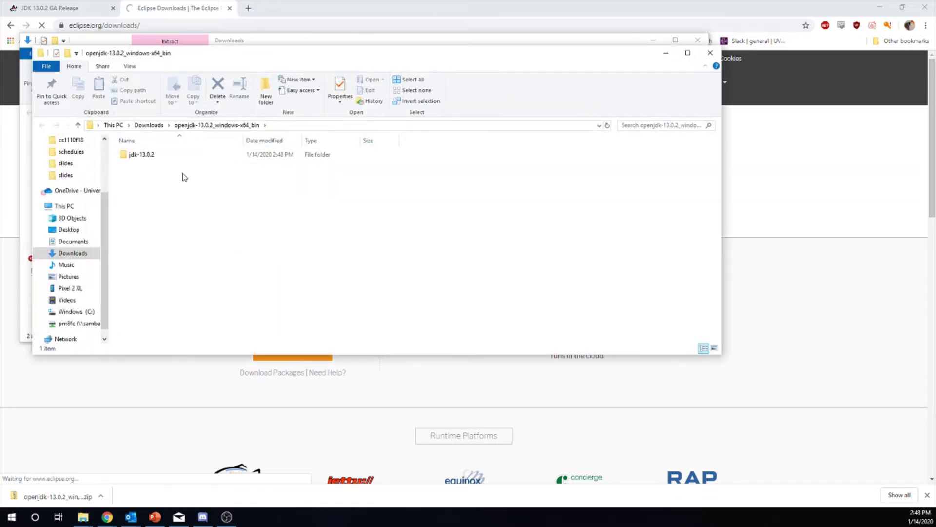
Step: Inspect the contents of the extracted jdk-13.0.2 folder and return to its parent folder
double_click(147, 156)
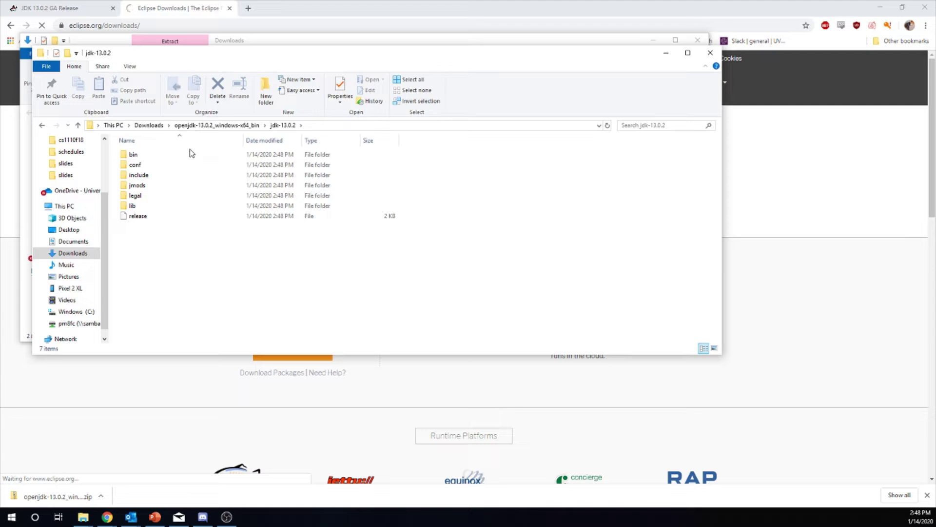
click(217, 126)
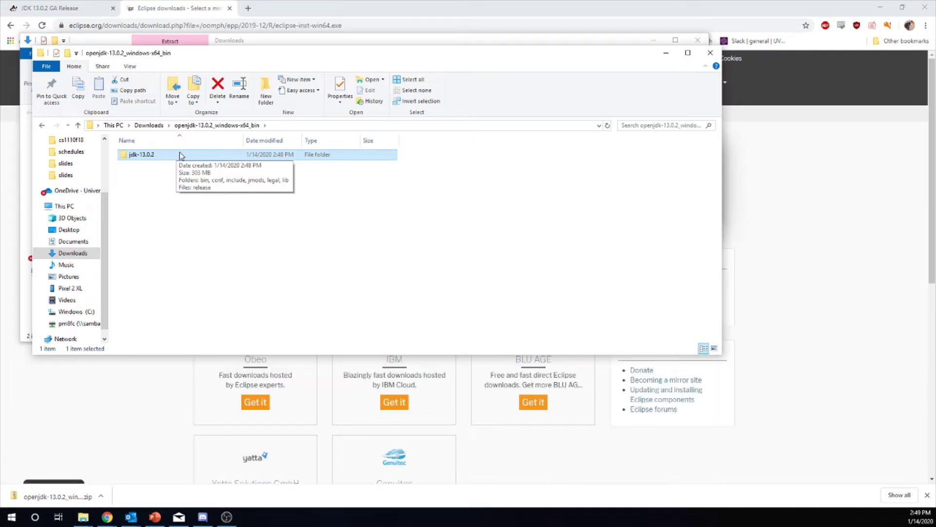
click(179, 154)
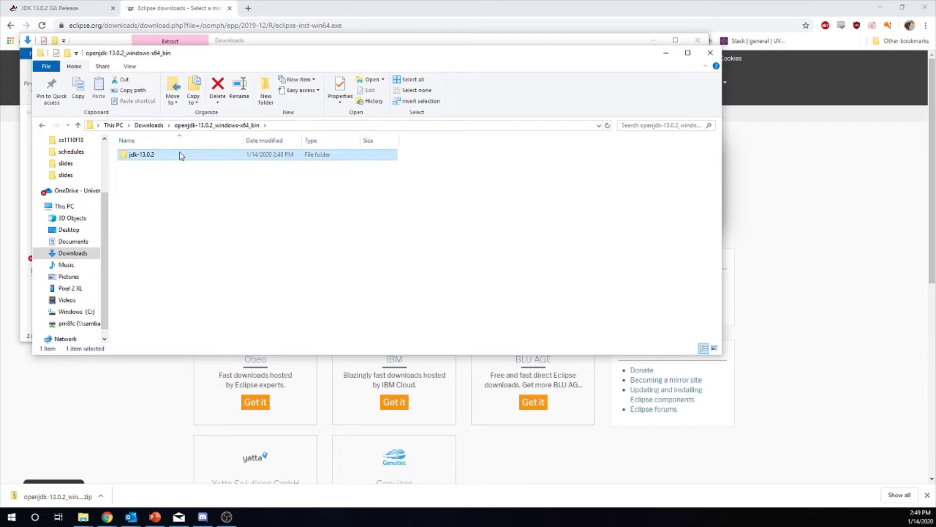
click(147, 174)
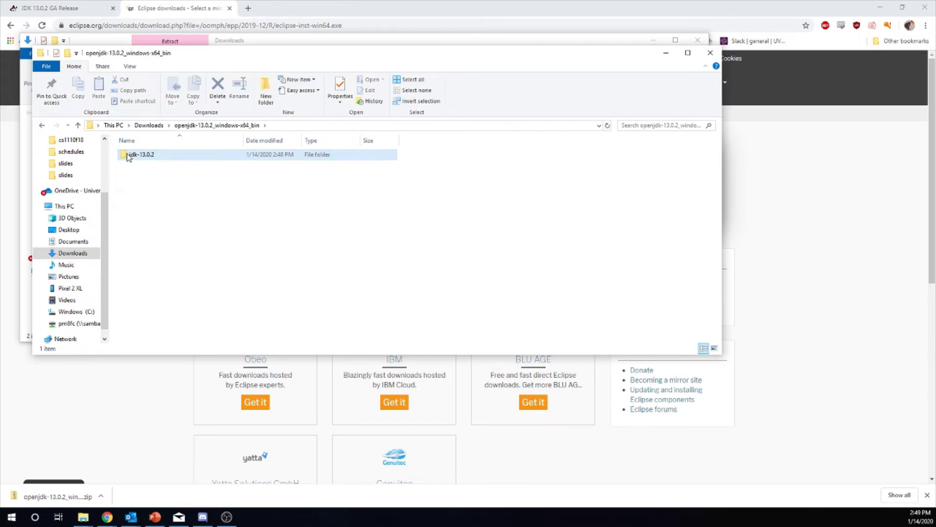
Step: Copy the jdk-13.0.2 folder into C:\Program Files, granting administrator permission for the copy
click(127, 155)
key(ctrl+c)
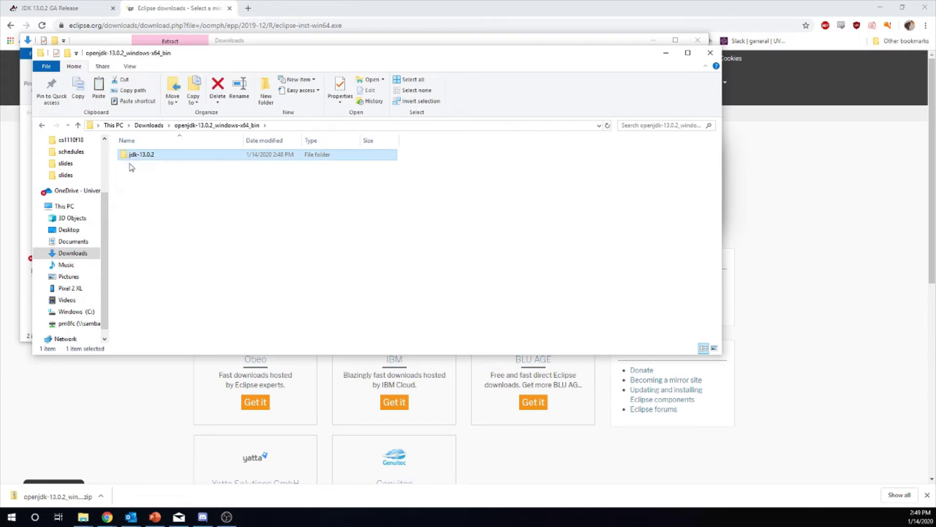
click(77, 312)
double_click(168, 156)
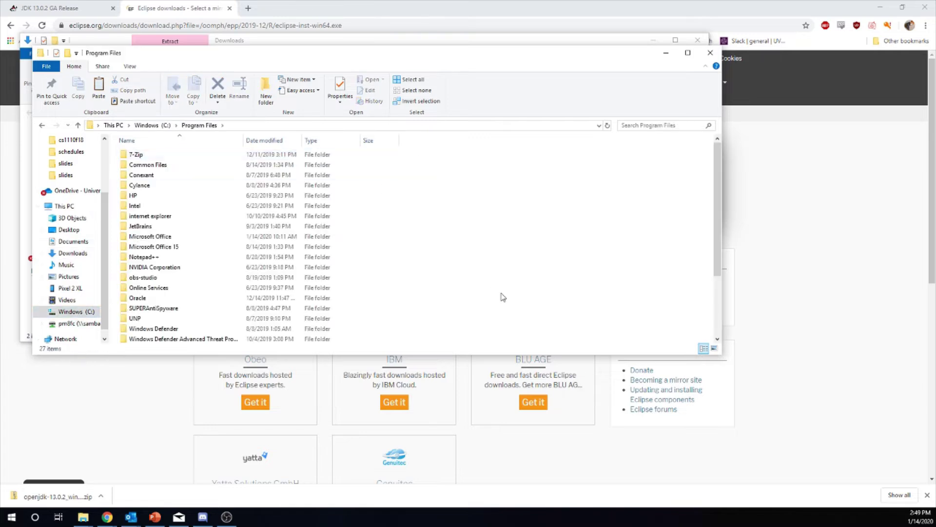
key(ctrl+v)
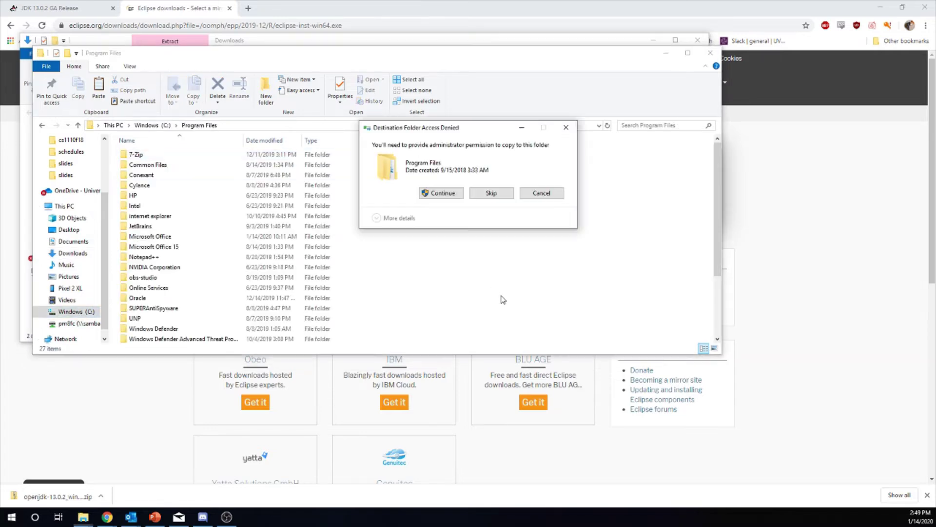
click(441, 193)
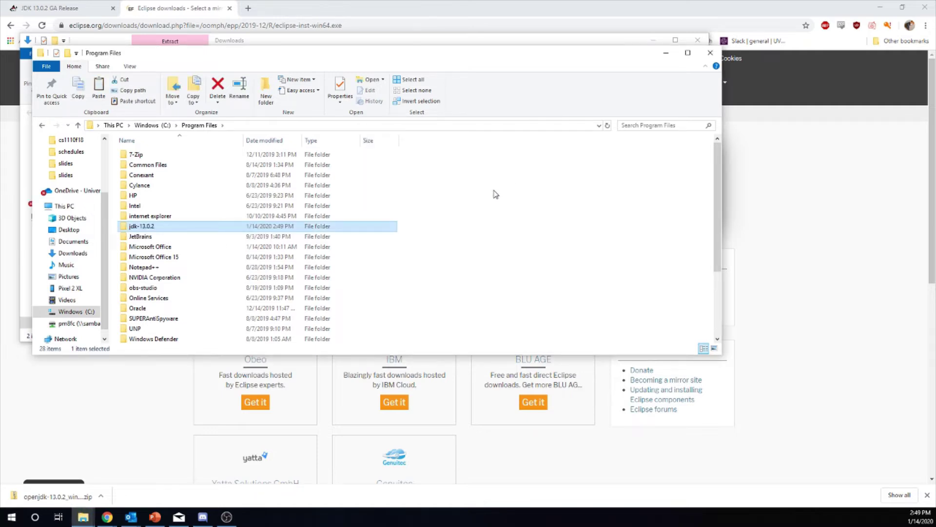
Step: Download eclipse-inst-win64.exe from the Eclipse mirror page in the browser and launch it from the Downloads folder
click(122, 422)
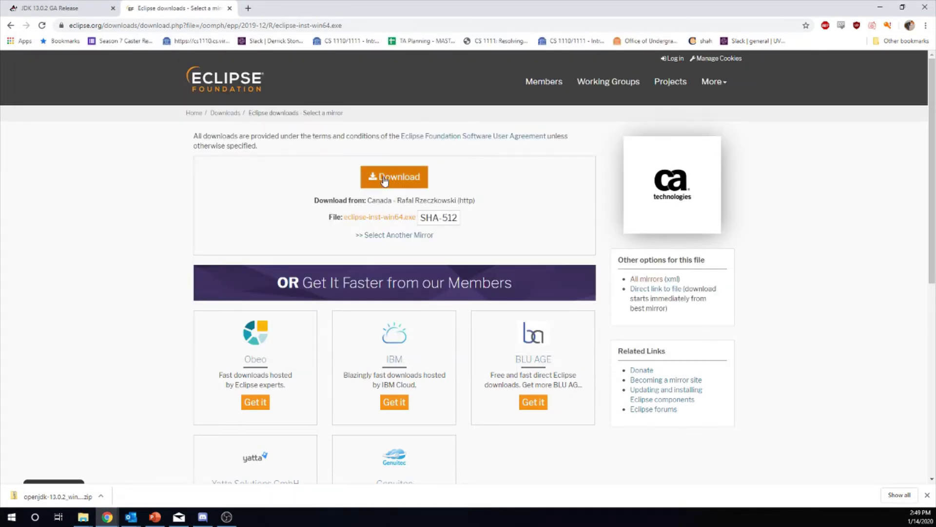
click(391, 181)
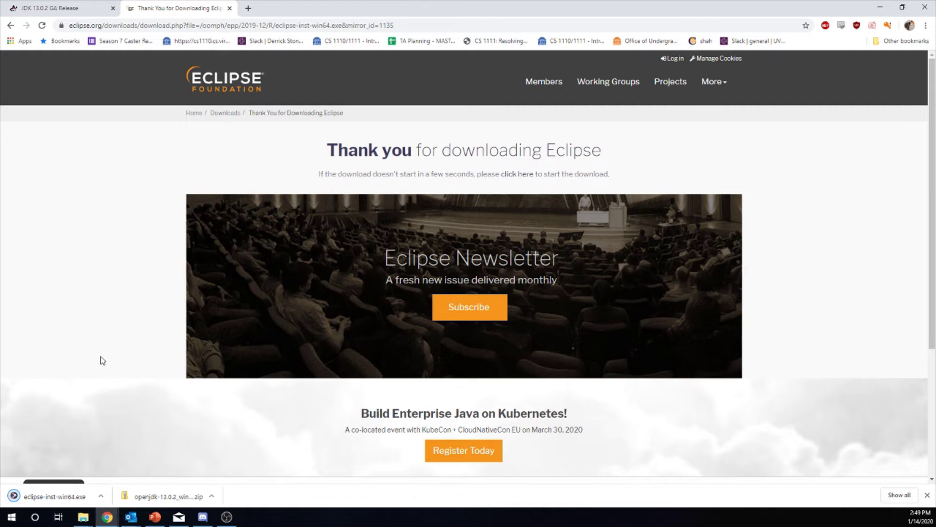
right_click(66, 498)
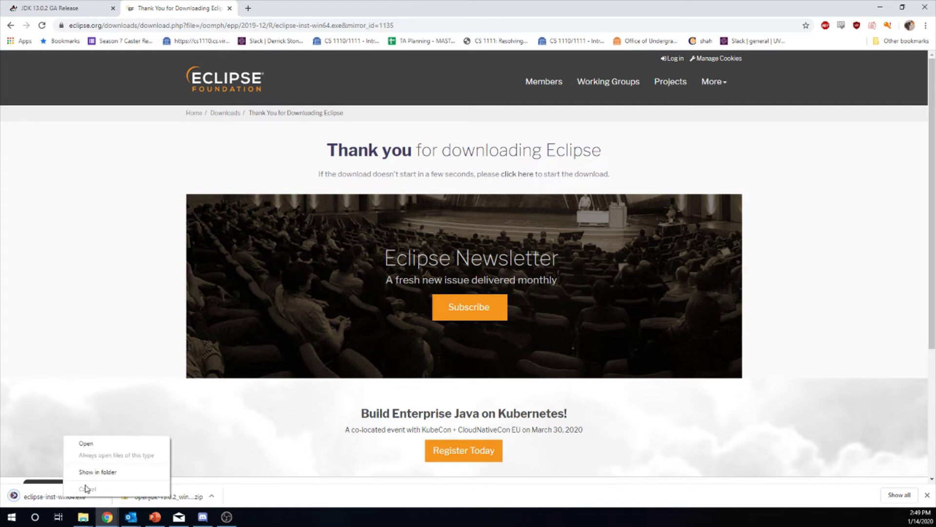
click(107, 472)
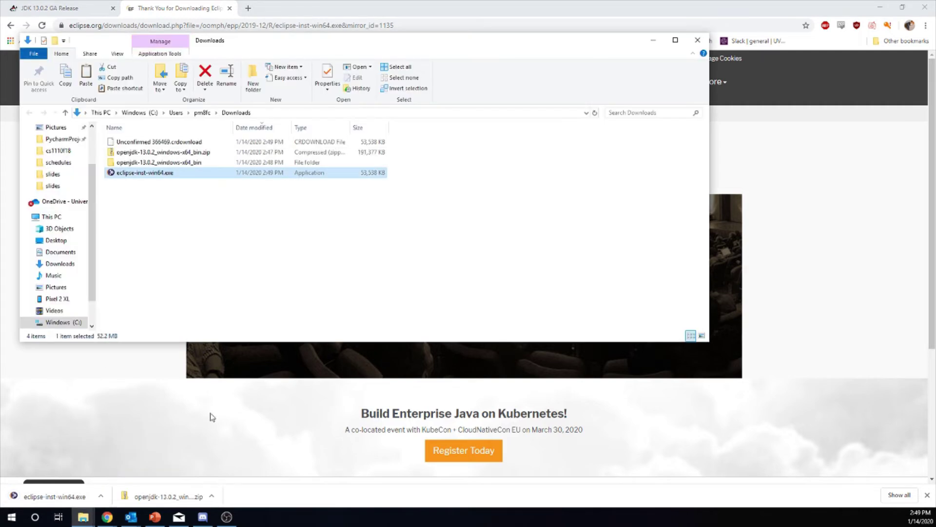
double_click(183, 174)
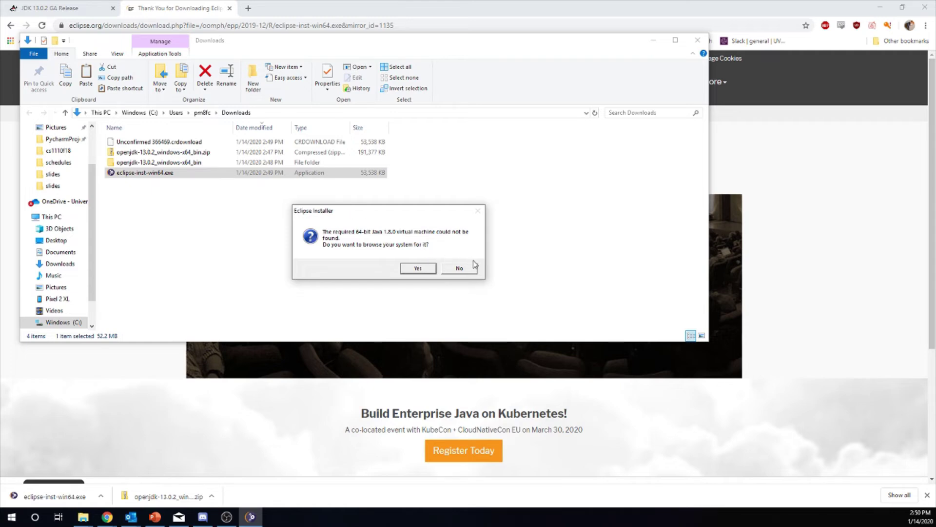
Step: Agree to browse for the installer's required 64-bit Java virtual machine and open the C:\Program Files\jdk-13.0.2\bin folder
click(418, 269)
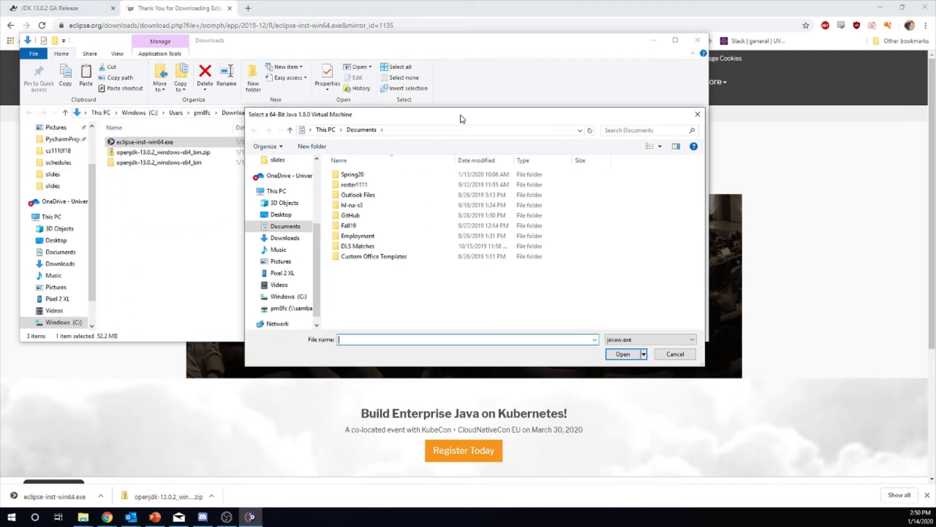
drag(461, 115, 438, 107)
click(264, 289)
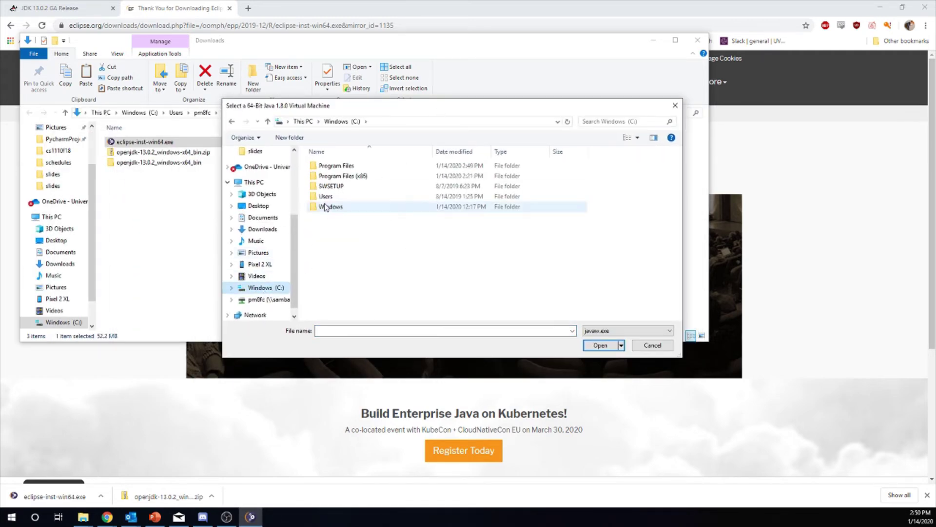
double_click(329, 165)
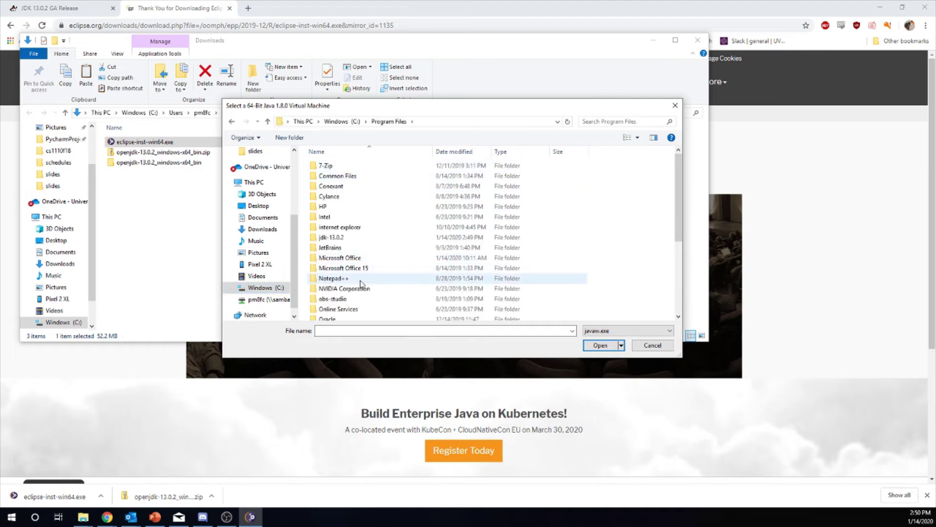
scroll(371, 282, down, 4)
scroll(403, 313, up, 4)
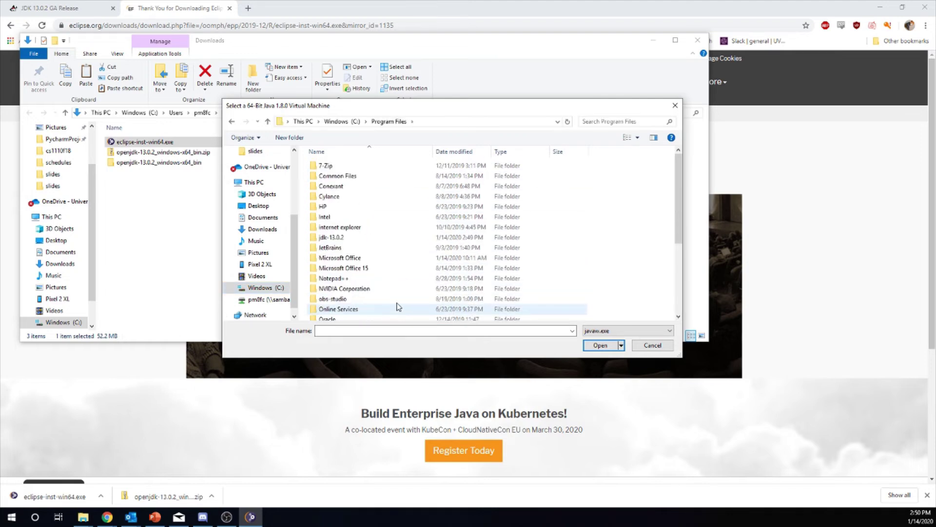
double_click(339, 238)
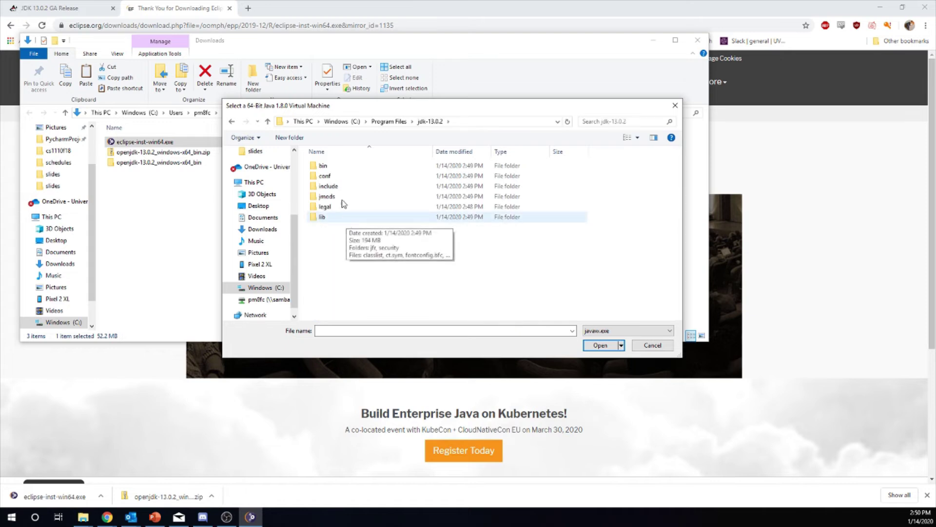
click(329, 168)
double_click(331, 168)
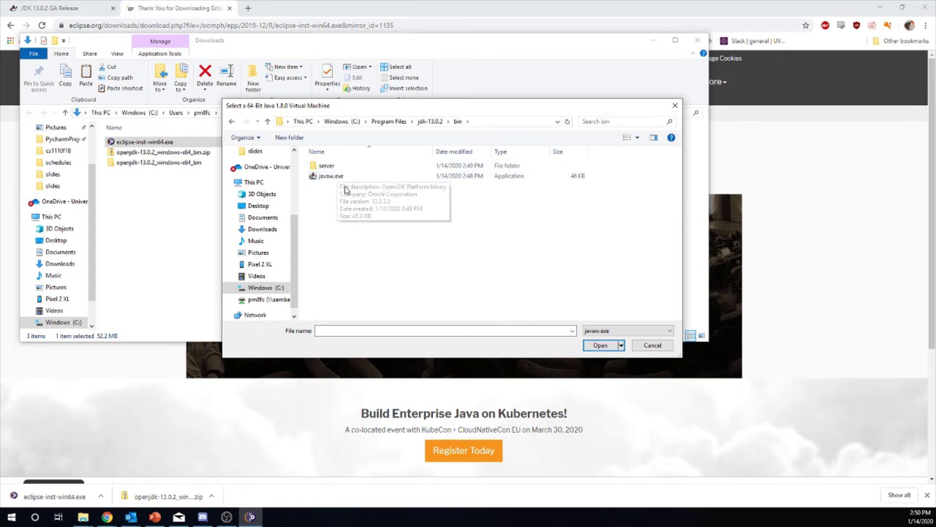
Step: Go back to Program Files, reopen jdk-13.0.2\bin and choose javaw.exe as the installer's Java virtual machine
click(389, 122)
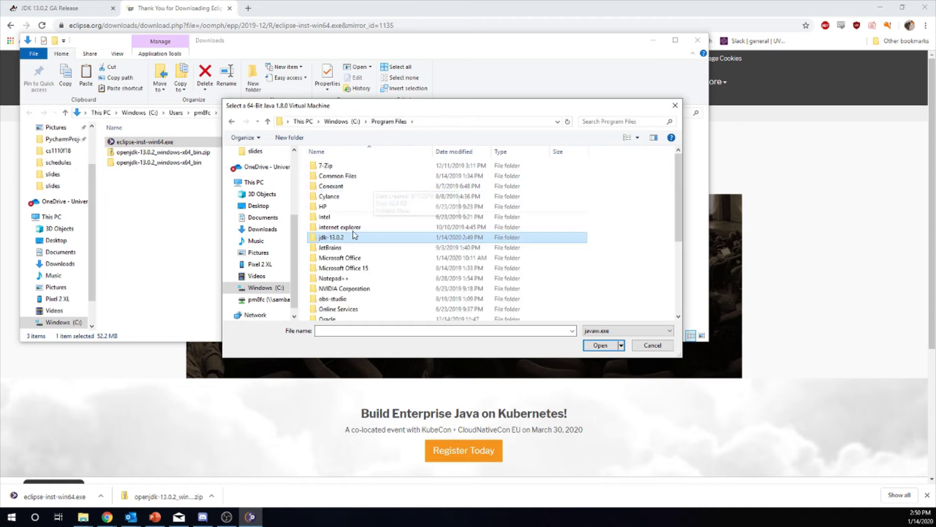
double_click(344, 239)
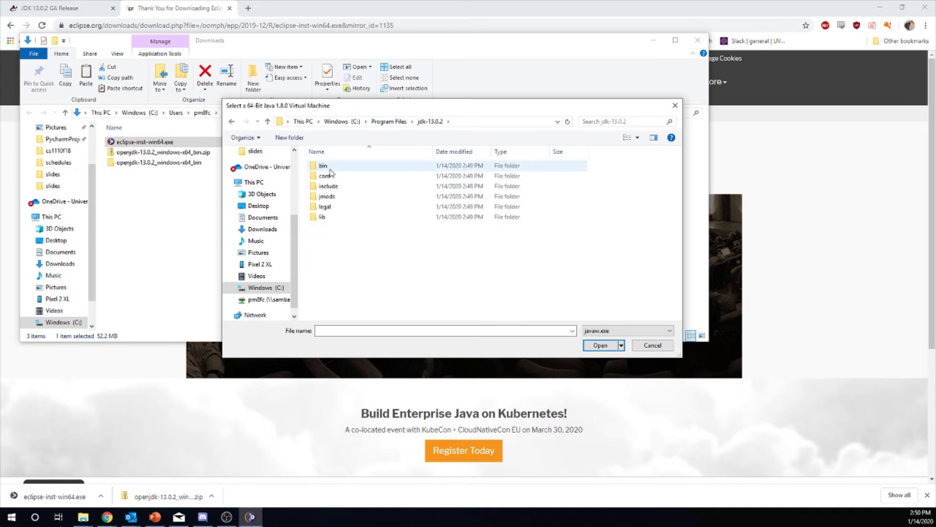
double_click(331, 167)
click(334, 178)
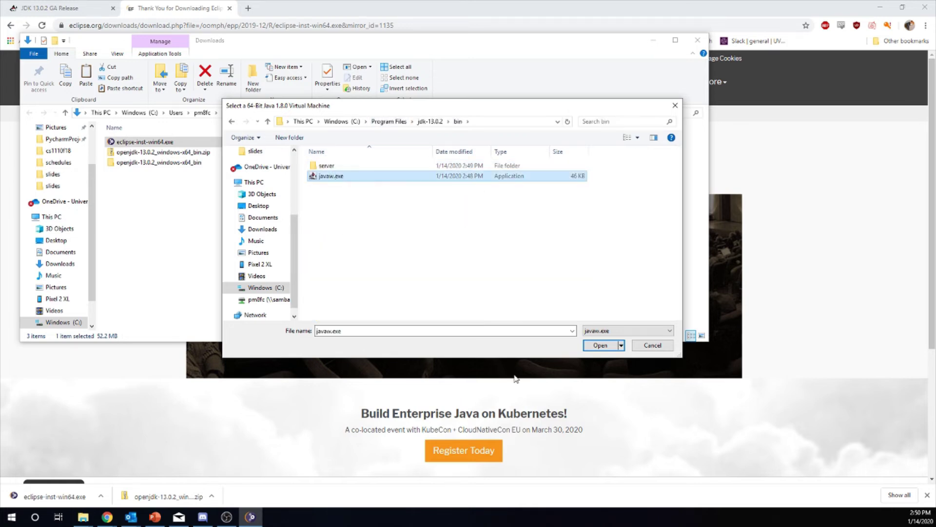
click(597, 347)
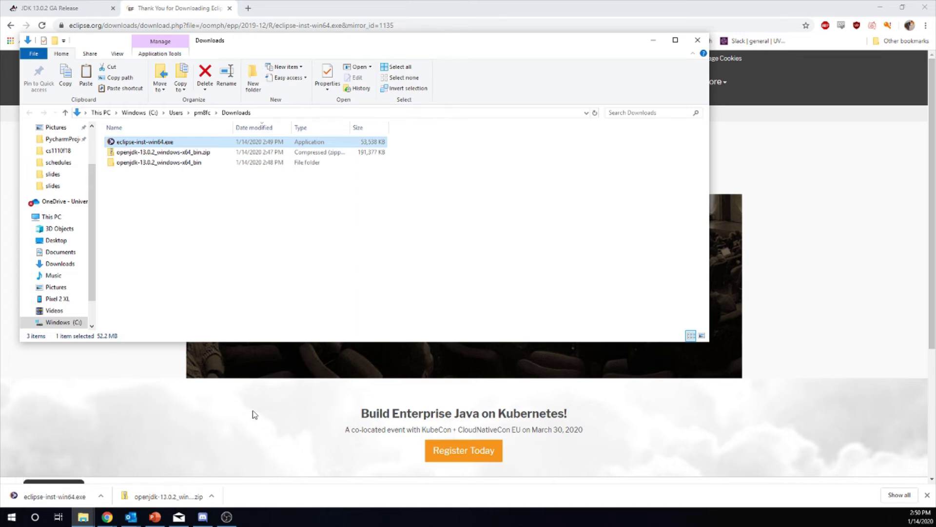
Step: Relaunch eclipse-inst-win64.exe from Downloads and choose javaw.exe in jdk-13.0.2\bin as its Java virtual machine
double_click(167, 143)
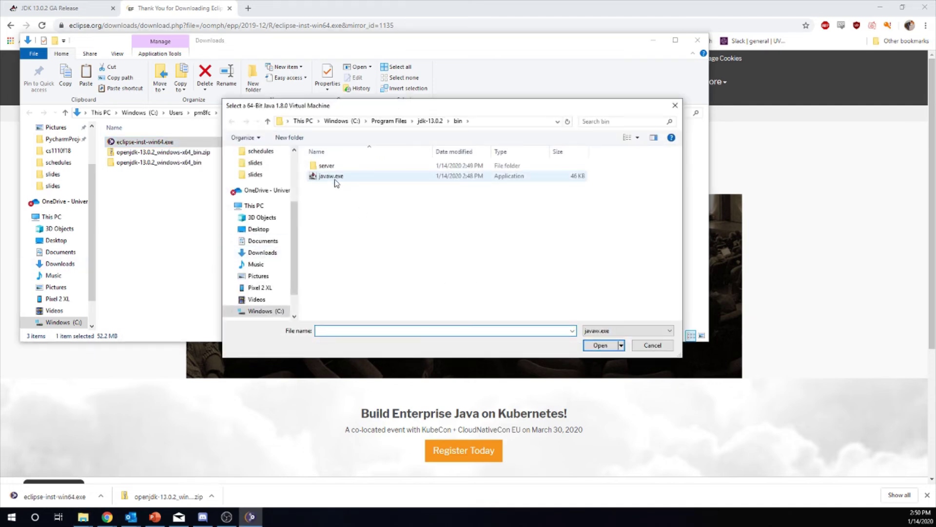
double_click(337, 177)
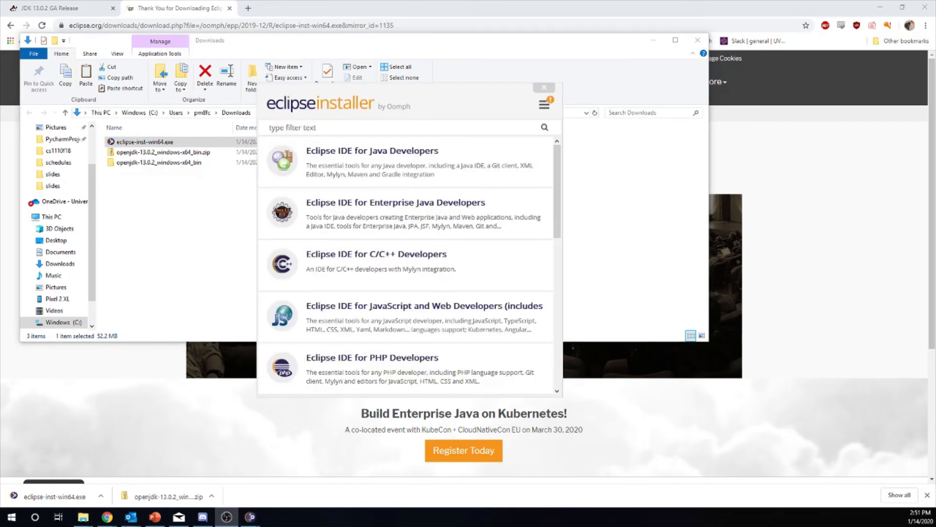
Step: Install Eclipse IDE for Java Developers with the jdk-13.0.2 VM and default installation folder, accepting the Eclipse Foundation Software User Agreement
mouse_move(155, 517)
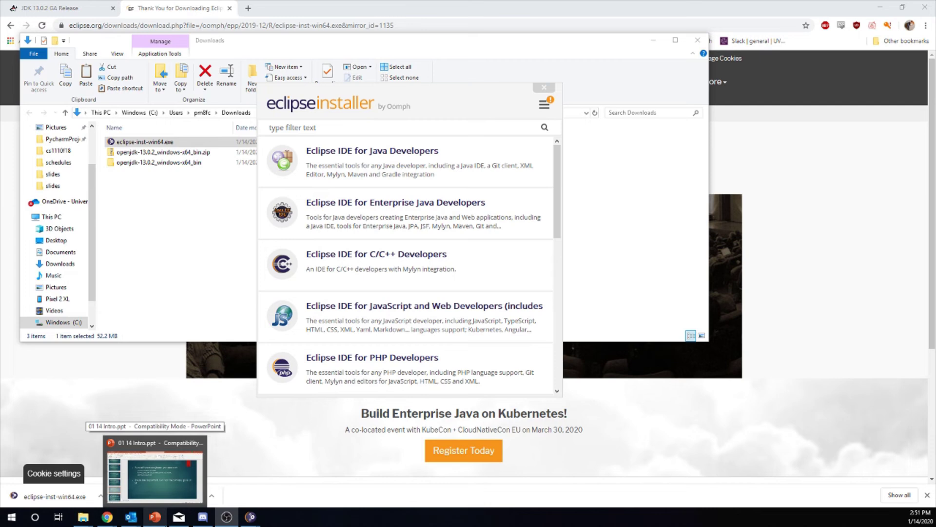
click(440, 165)
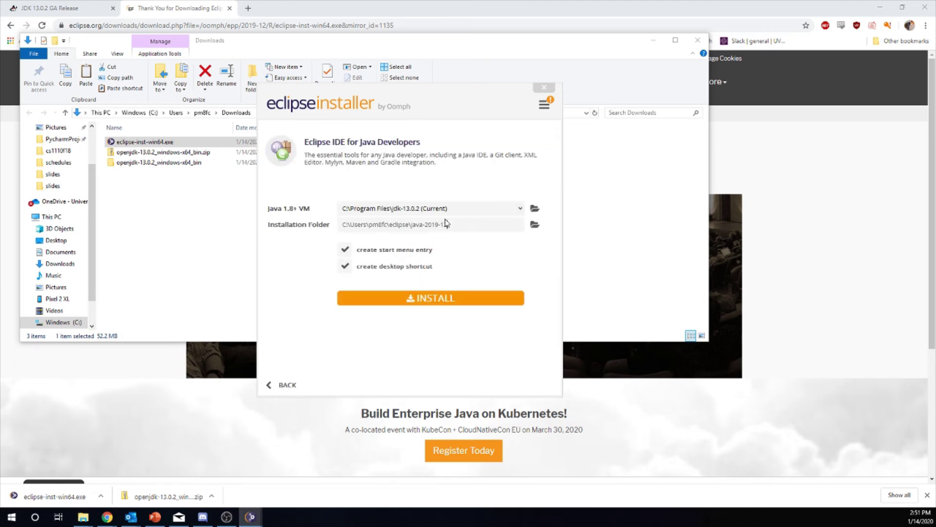
click(430, 298)
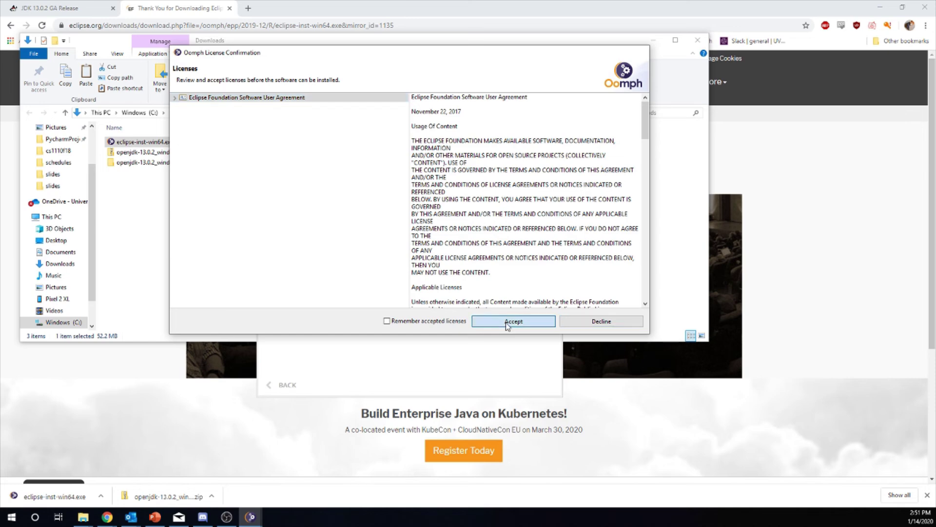
click(510, 323)
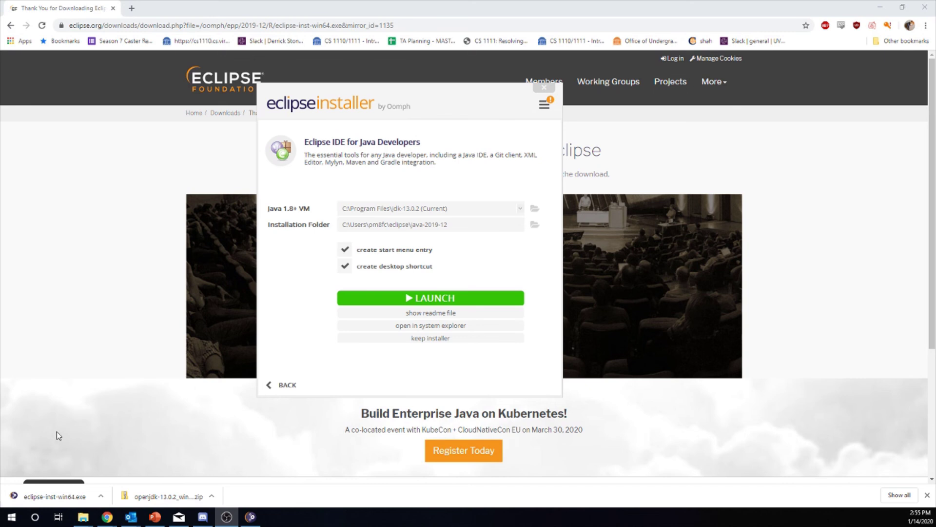
Step: Launch the installed Eclipse IDE using the suggested eclipse-workspace directory as the workspace
click(432, 298)
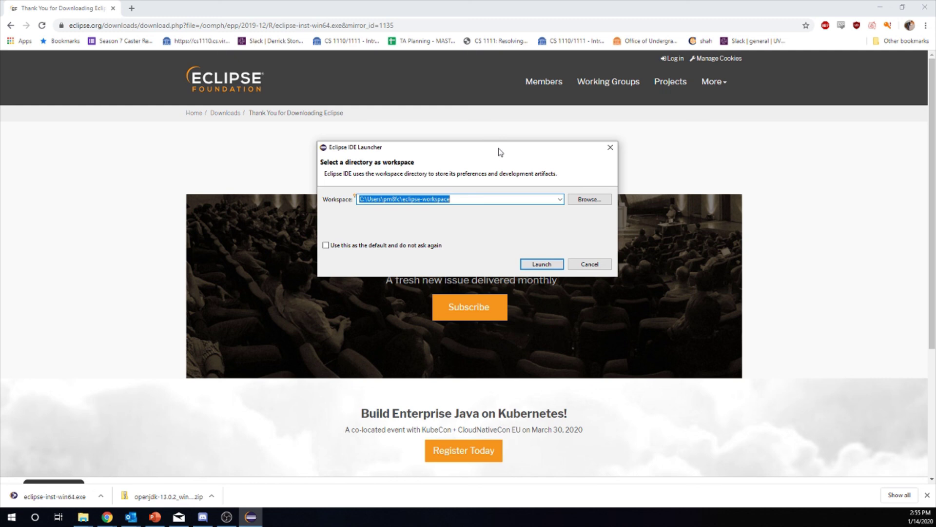
click(540, 264)
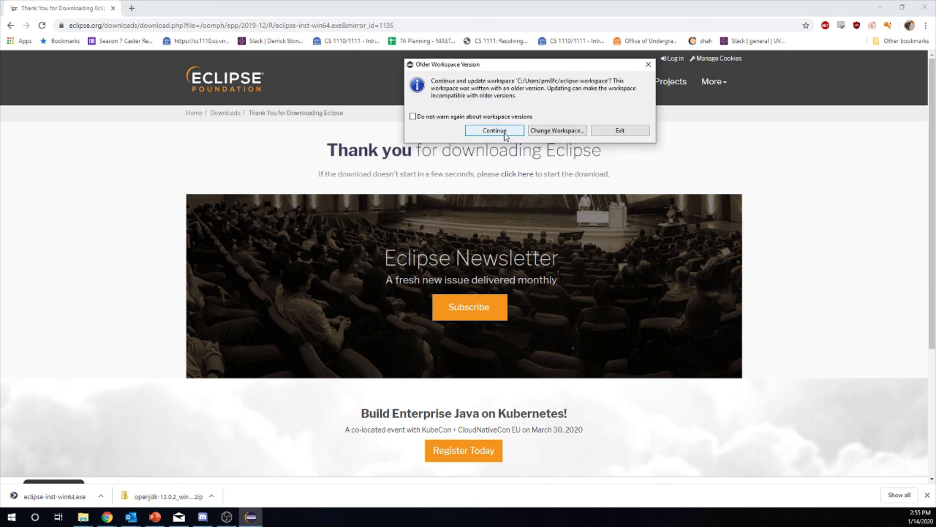
drag(523, 69, 496, 139)
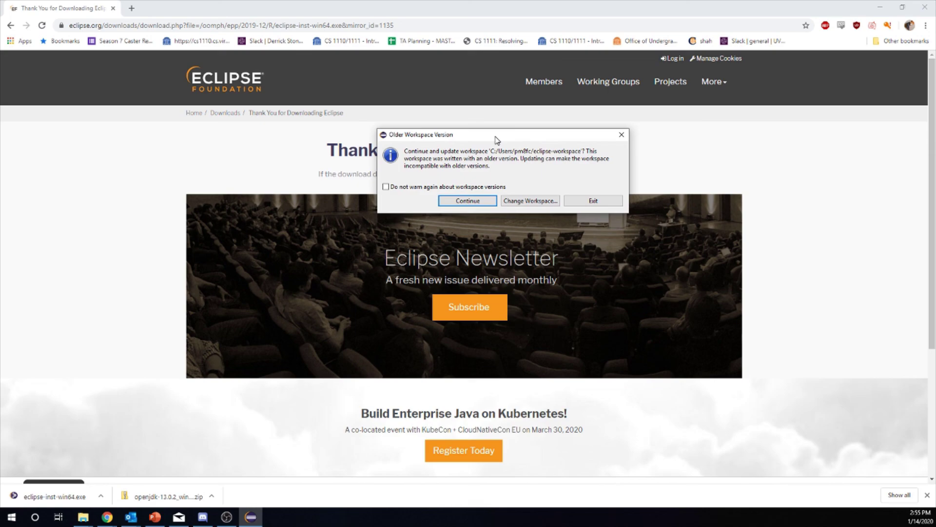